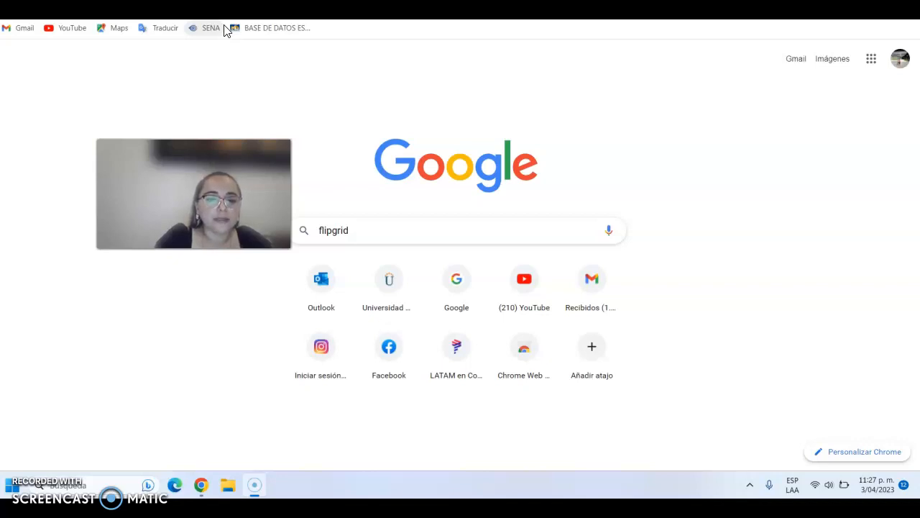
- Search Google for "flipgrid" and open the Flip website from the results
{"action": "left_click", "coordinate": [397, 90]}
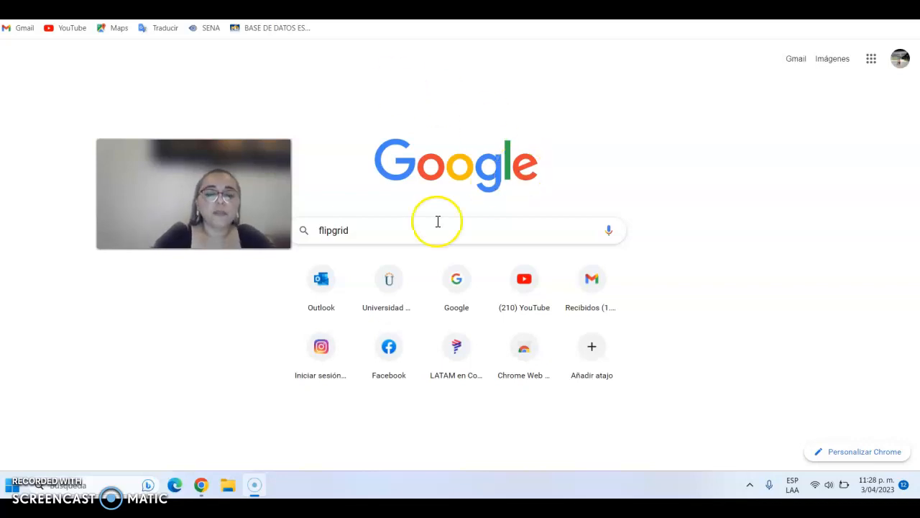
{"action": "left_click", "coordinate": [396, 229]}
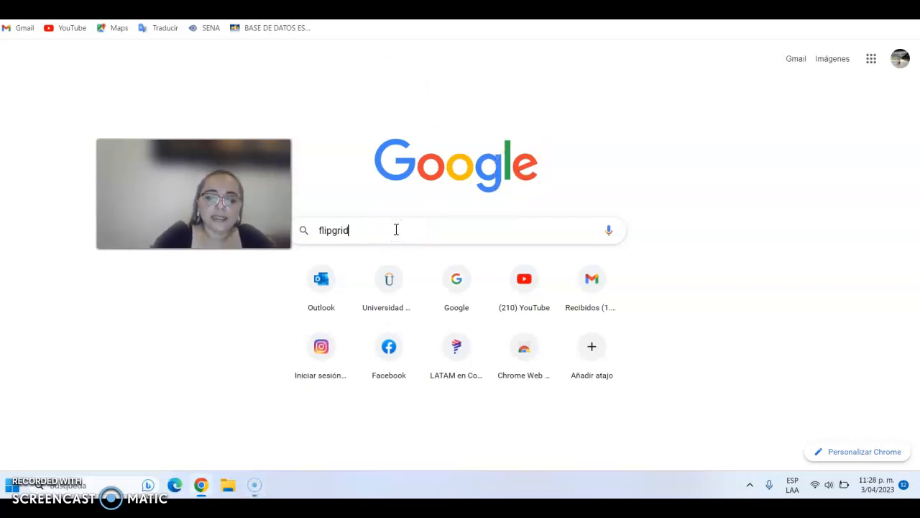
{"action": "key", "text": "Return"}
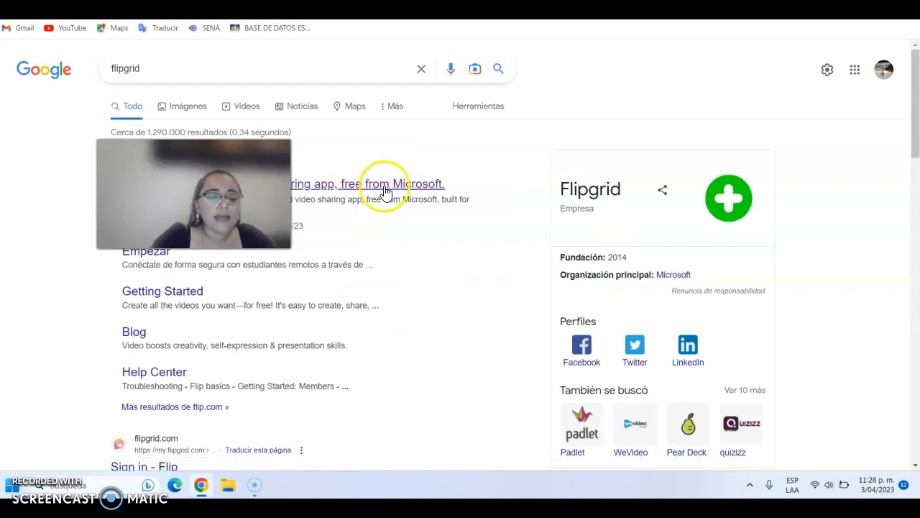
{"action": "left_click", "coordinate": [363, 186]}
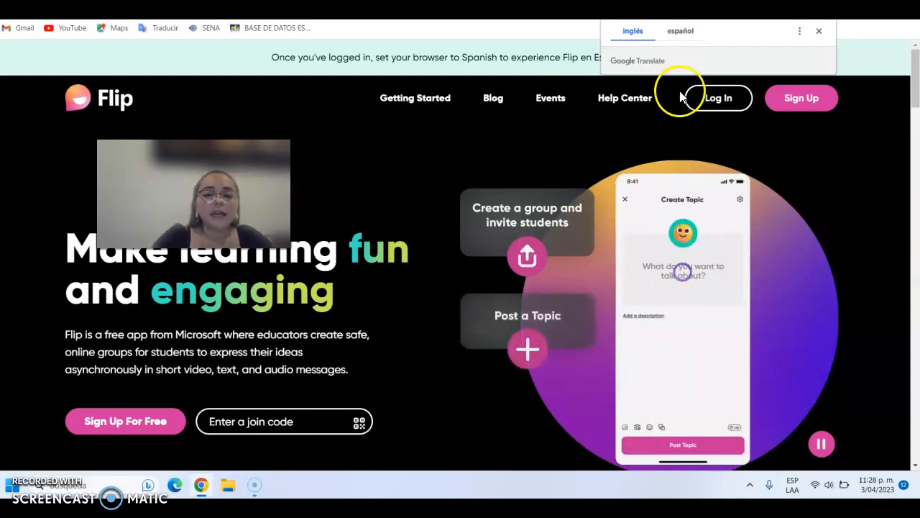
- Start signing up to Flip and set the new group's type to Aula with the level Edades 14-18 (escuela secundaria)
{"action": "left_click", "coordinate": [810, 105]}
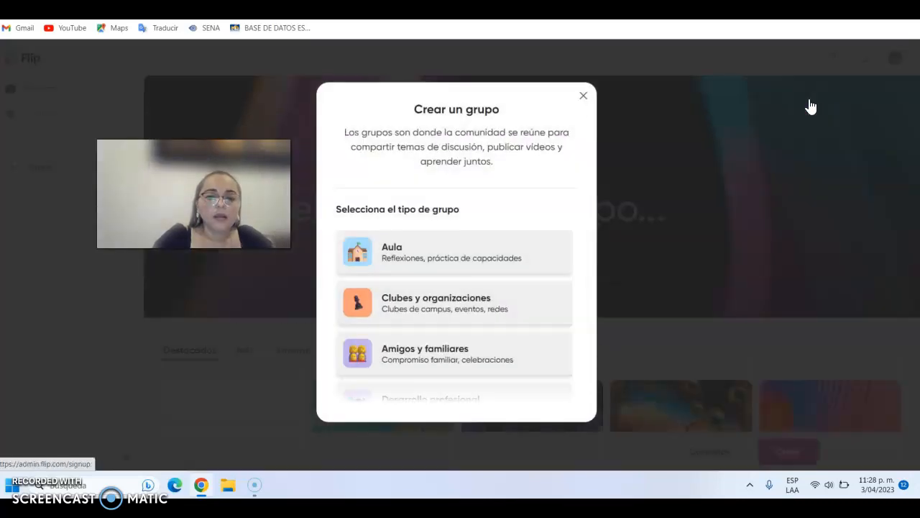
{"action": "left_click", "coordinate": [403, 252]}
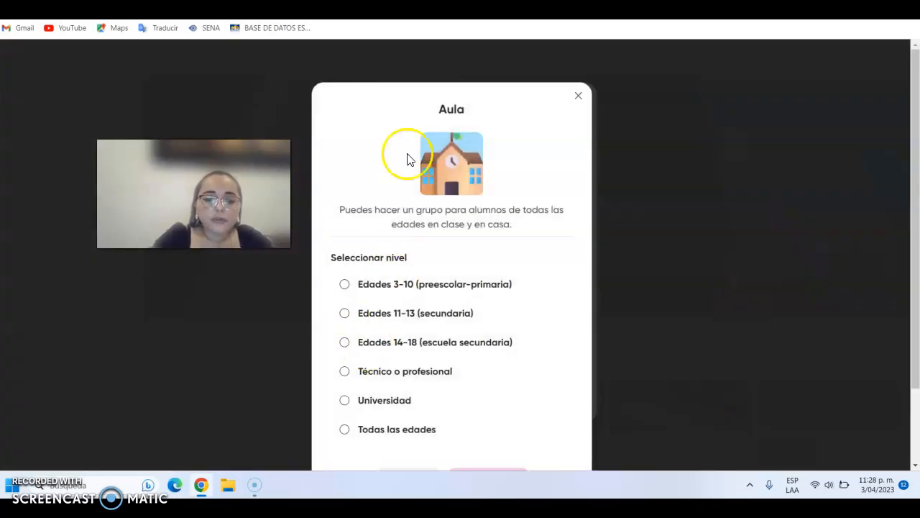
{"action": "left_click", "coordinate": [344, 342]}
{"action": "left_click_drag", "start_coordinate": [911, 246], "coordinate": [913, 320]}
{"action": "left_click", "coordinate": [494, 388]}
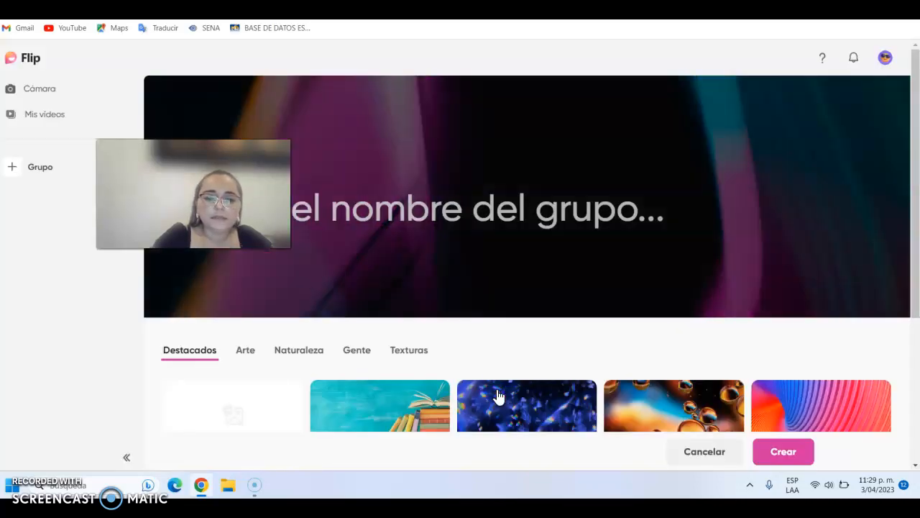
- Start creating a group and name it "English Activity"
{"action": "left_click", "coordinate": [13, 171]}
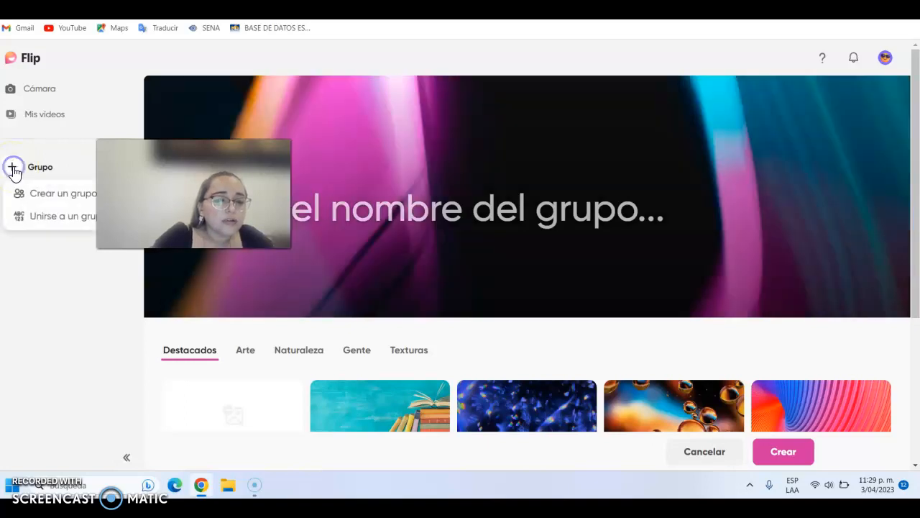
{"action": "left_click", "coordinate": [72, 199]}
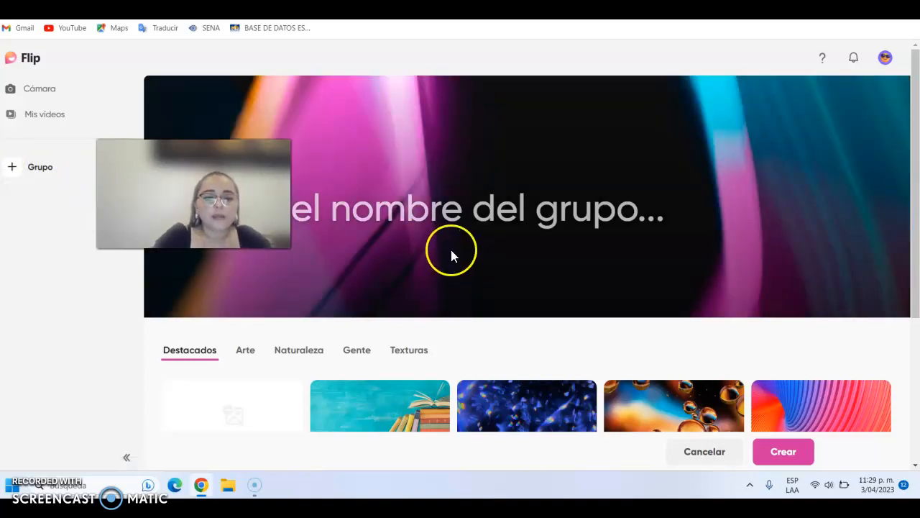
{"action": "left_click", "coordinate": [362, 209]}
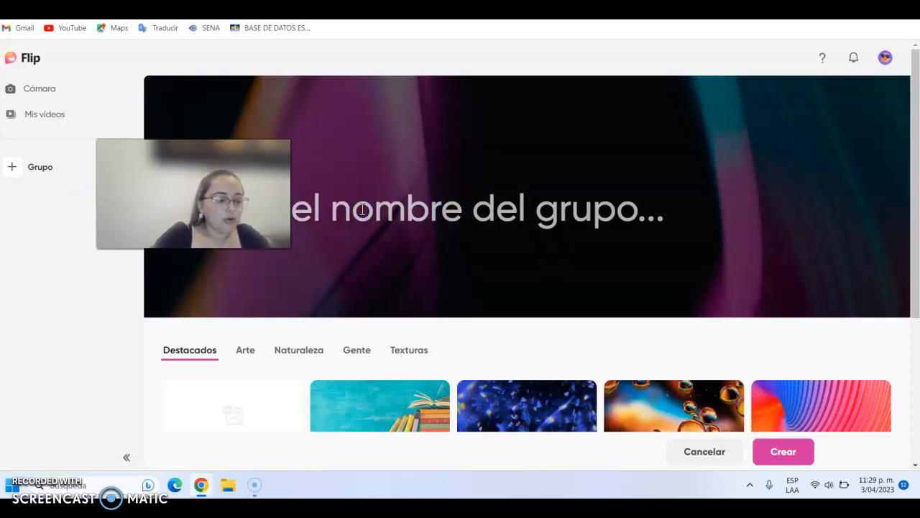
{"action": "left_click", "coordinate": [438, 213]}
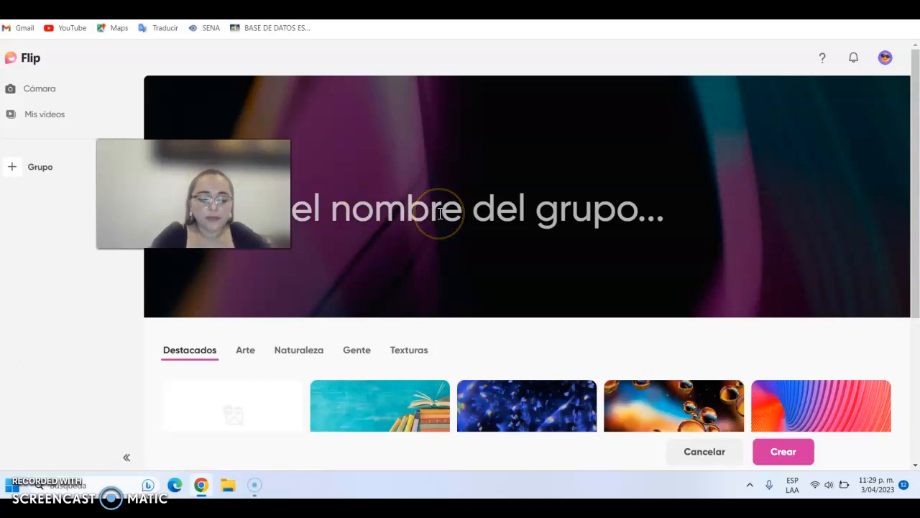
{"action": "type", "text": "P"}
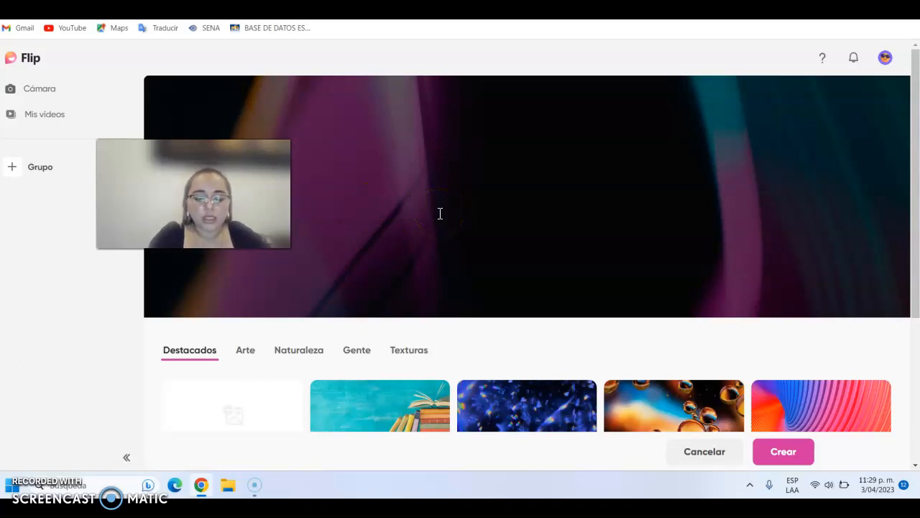
{"action": "type", "text": "A"}
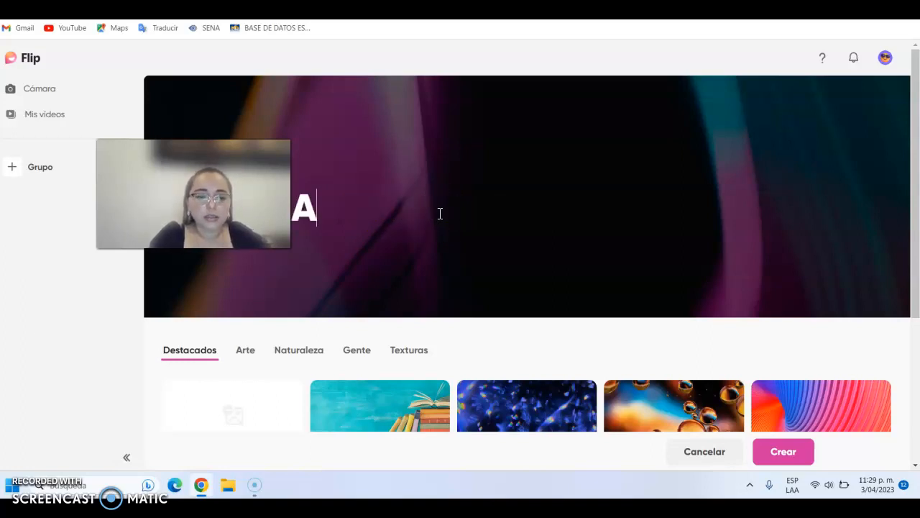
{"action": "type", "text": "ctivity"}
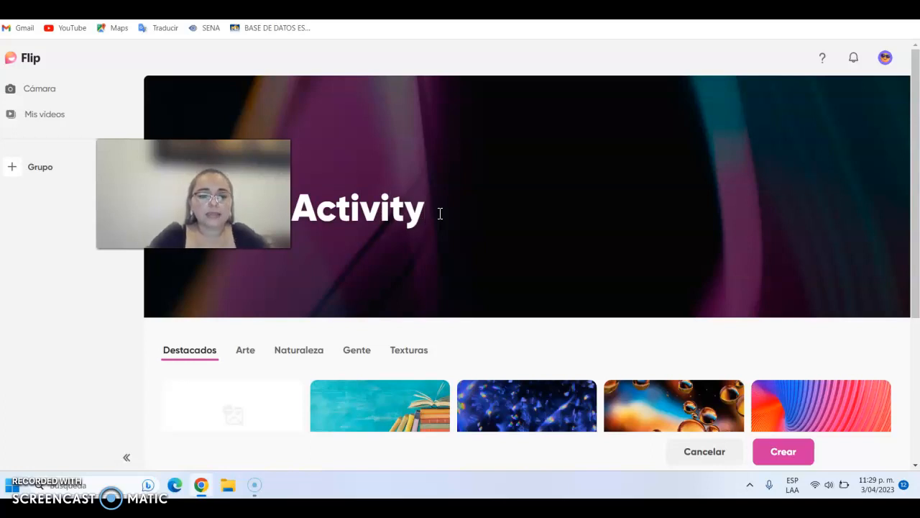
- Choose the featured cover image of the room full of balloons and create the group
{"action": "scroll", "coordinate": [913, 266], "scroll_direction": "down", "scroll_amount": 2}
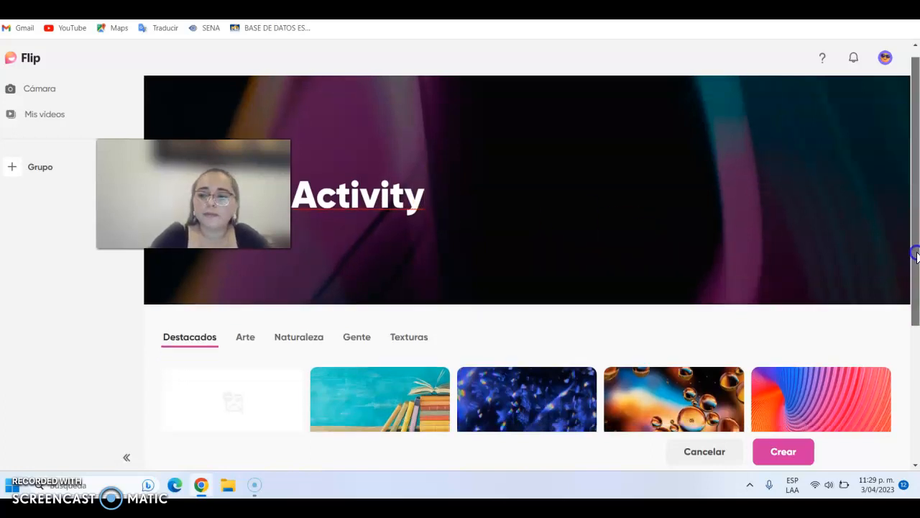
{"action": "scroll", "coordinate": [916, 322], "scroll_direction": "down", "scroll_amount": 2}
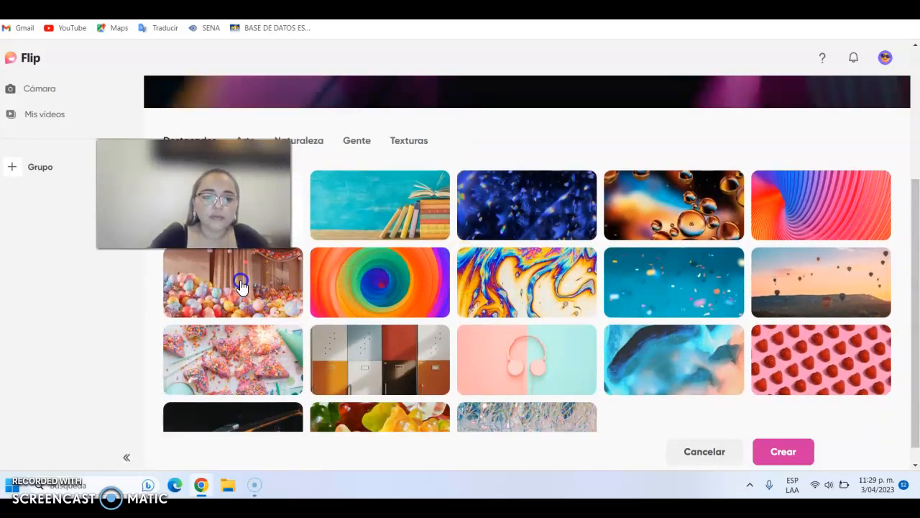
{"action": "left_click", "coordinate": [241, 287]}
{"action": "scroll", "coordinate": [916, 237], "scroll_direction": "down", "scroll_amount": 1}
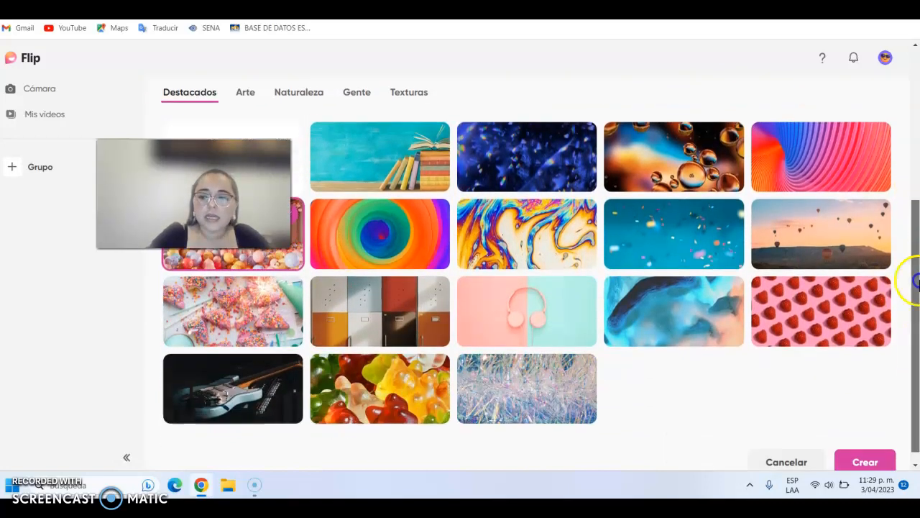
{"action": "left_click", "coordinate": [870, 445]}
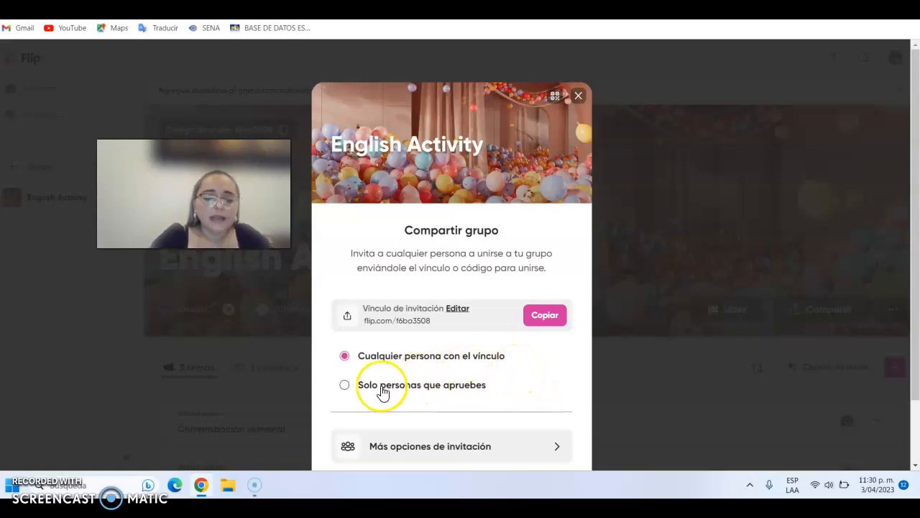
- Limit joining to "Solo personas que apruebes" and choose adding usernames as the invitation method, accepting the access restriction
{"action": "left_click", "coordinate": [345, 386]}
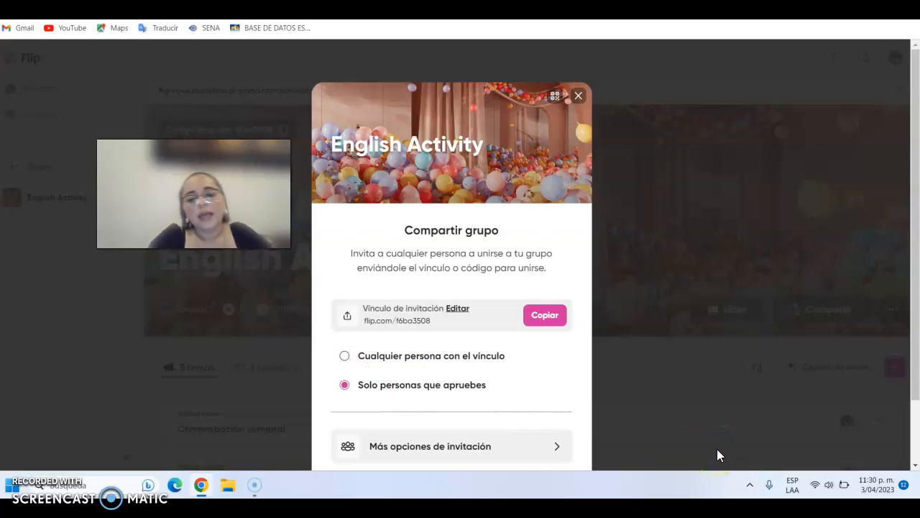
{"action": "left_click_drag", "start_coordinate": [917, 265], "coordinate": [916, 302]}
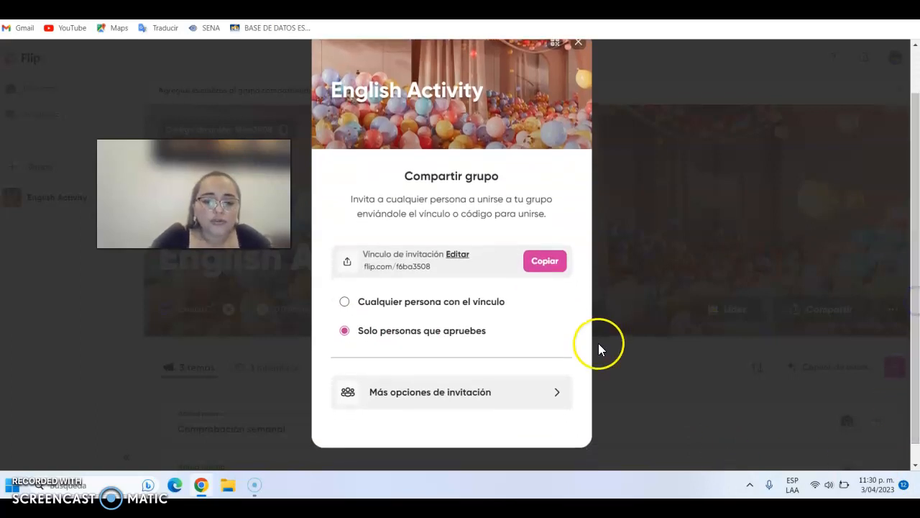
{"action": "left_click", "coordinate": [536, 394]}
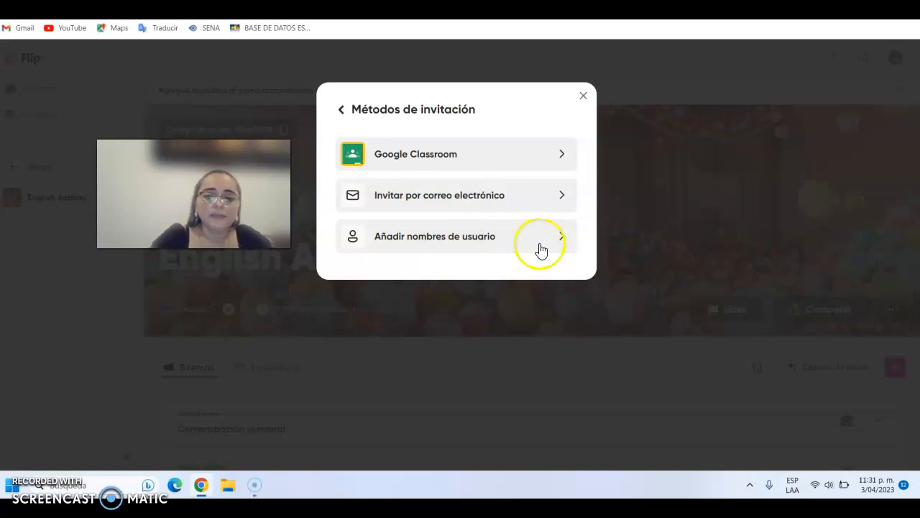
{"action": "left_click", "coordinate": [478, 240]}
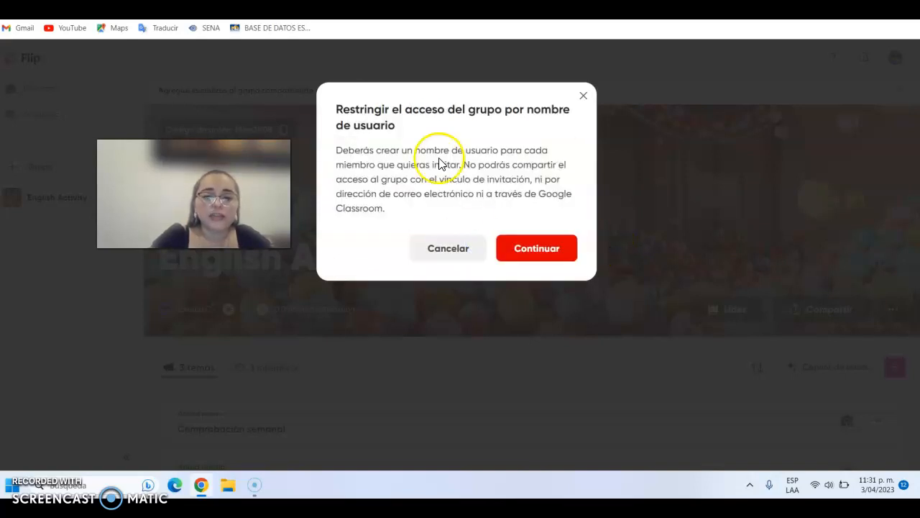
{"action": "left_click", "coordinate": [553, 257]}
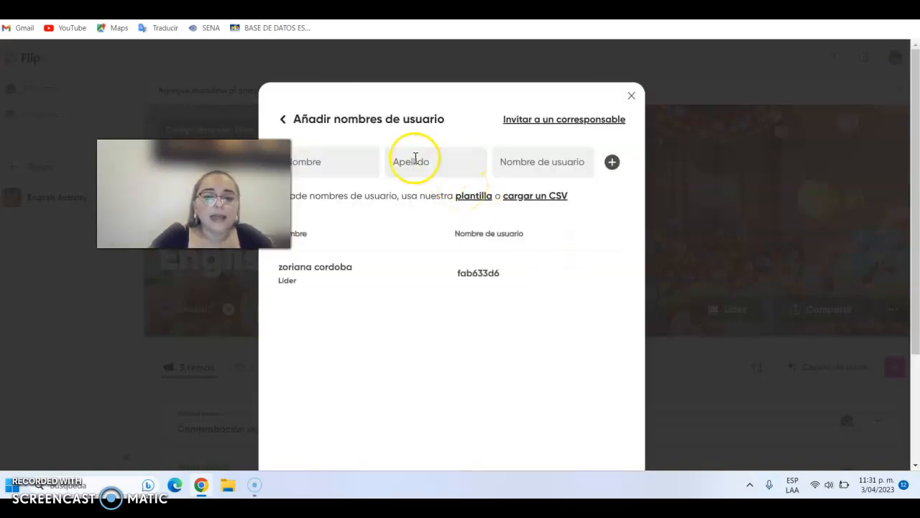
- Add one member with a first name, last name and username, and save the group's username list
{"action": "left_click", "coordinate": [311, 160]}
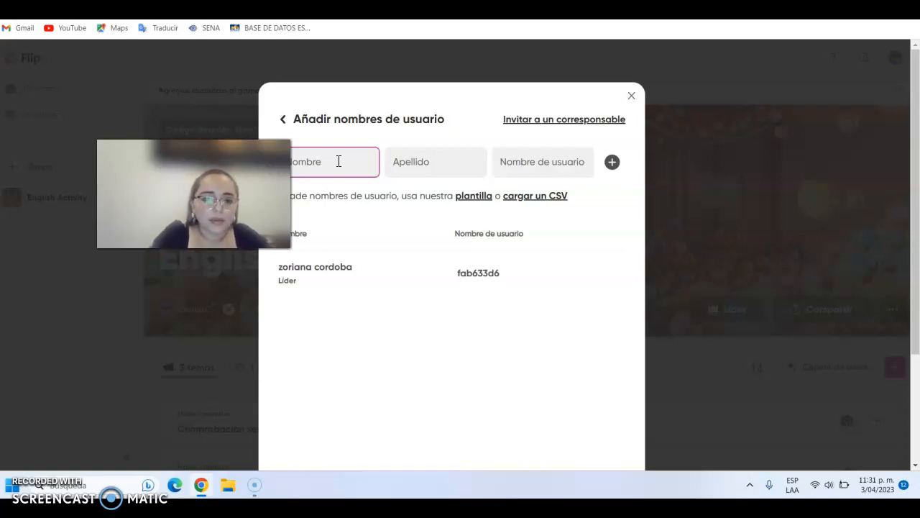
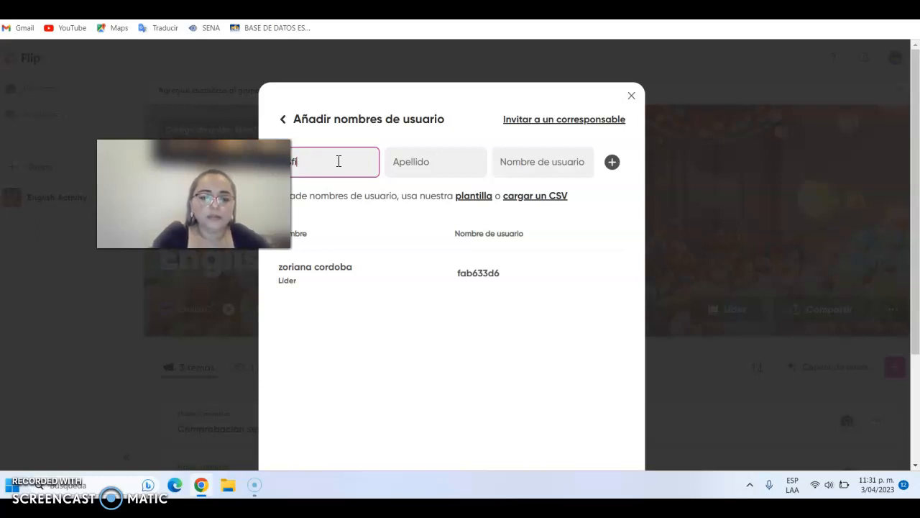
{"action": "key", "text": "Tab"}
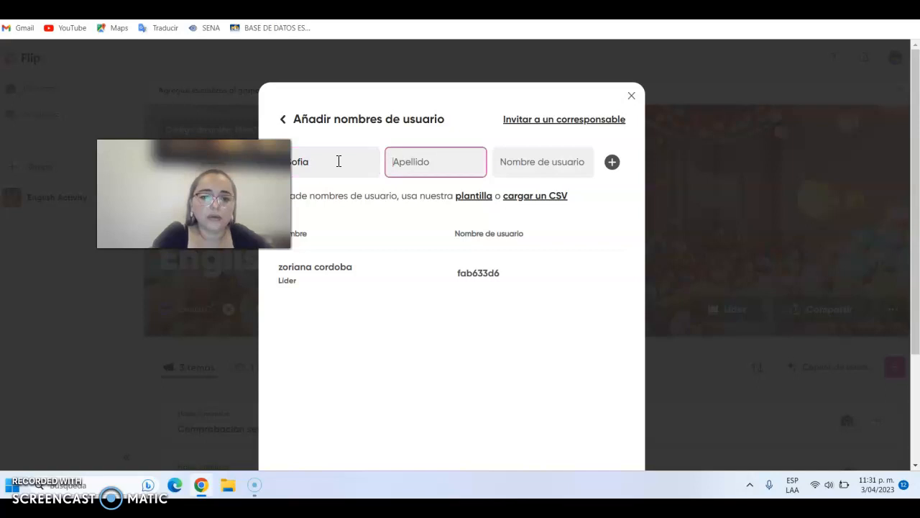
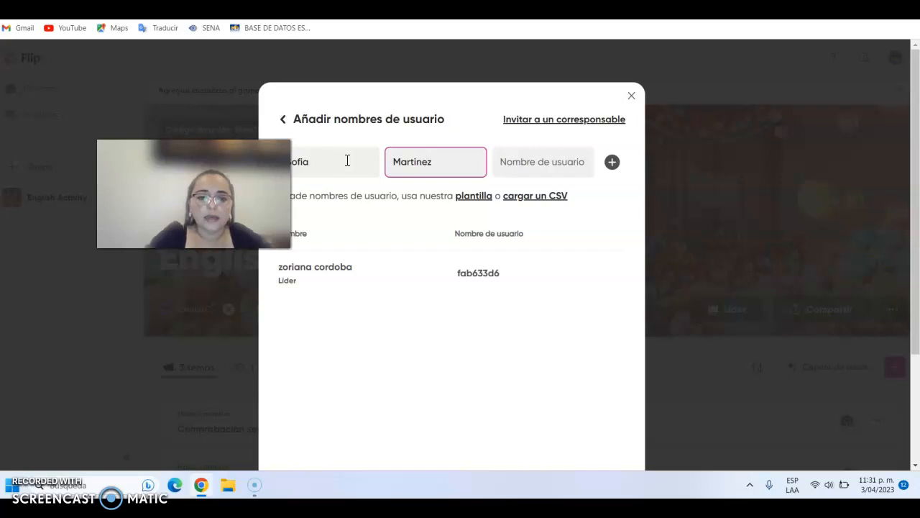
{"action": "left_click", "coordinate": [513, 163]}
{"action": "type", "text": "Sofia123"}
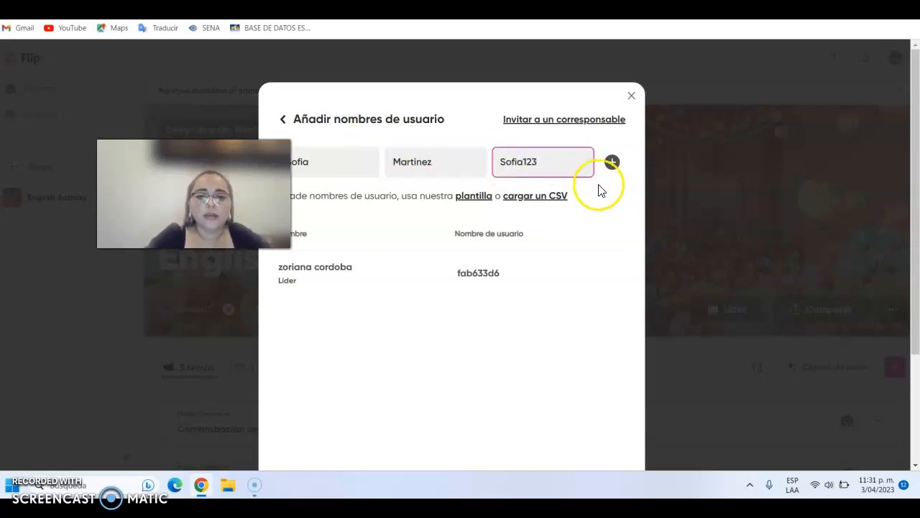
{"action": "left_click", "coordinate": [611, 163]}
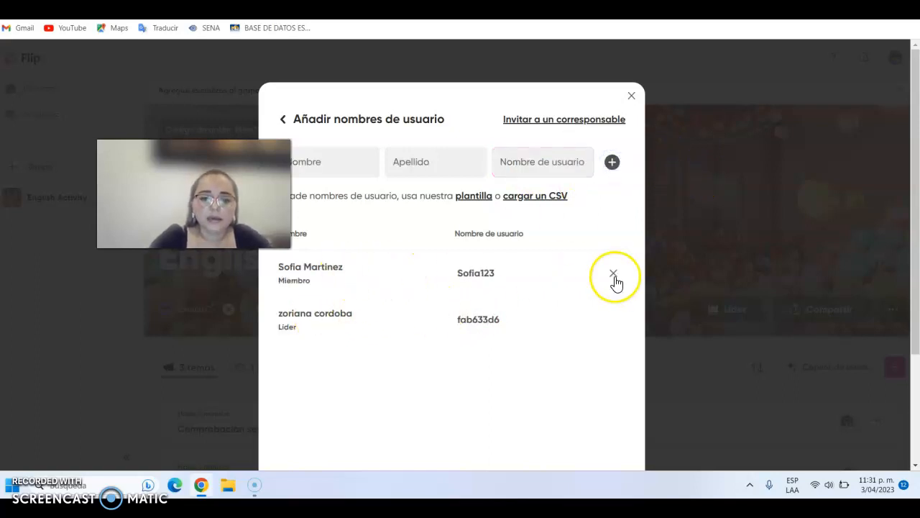
{"action": "left_click_drag", "start_coordinate": [913, 205], "coordinate": [917, 309]}
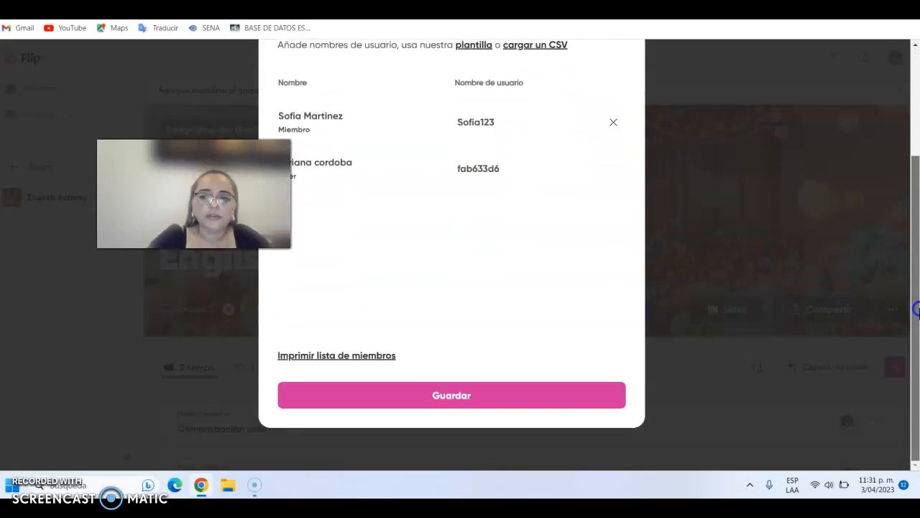
{"action": "left_click", "coordinate": [443, 397]}
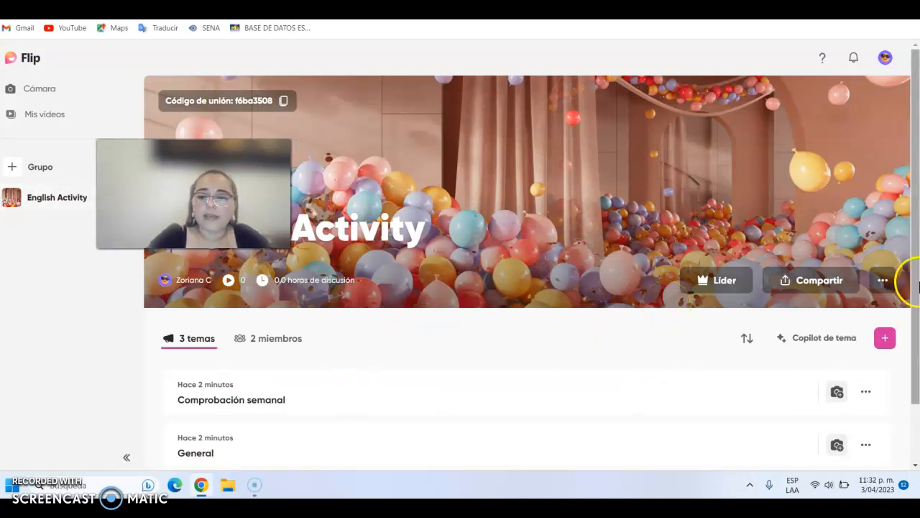
- Edit the English Activity group to use the featured cover image of books against a teal background, and update the group
{"action": "scroll", "coordinate": [900, 316], "scroll_direction": "down", "scroll_amount": 1}
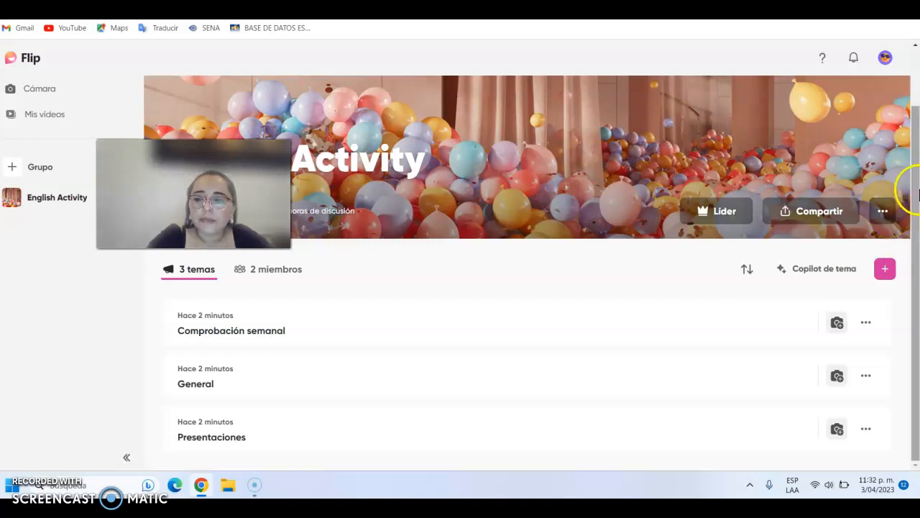
{"action": "left_click", "coordinate": [885, 210]}
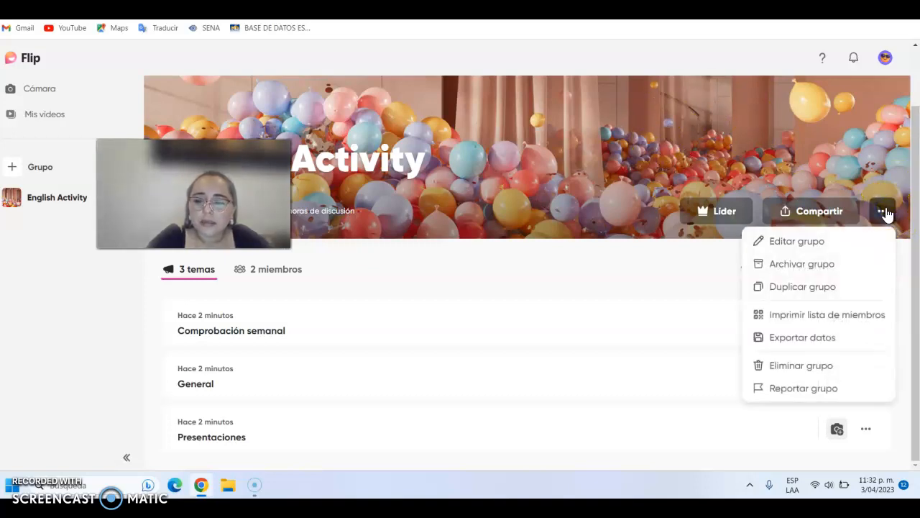
{"action": "left_click", "coordinate": [805, 247]}
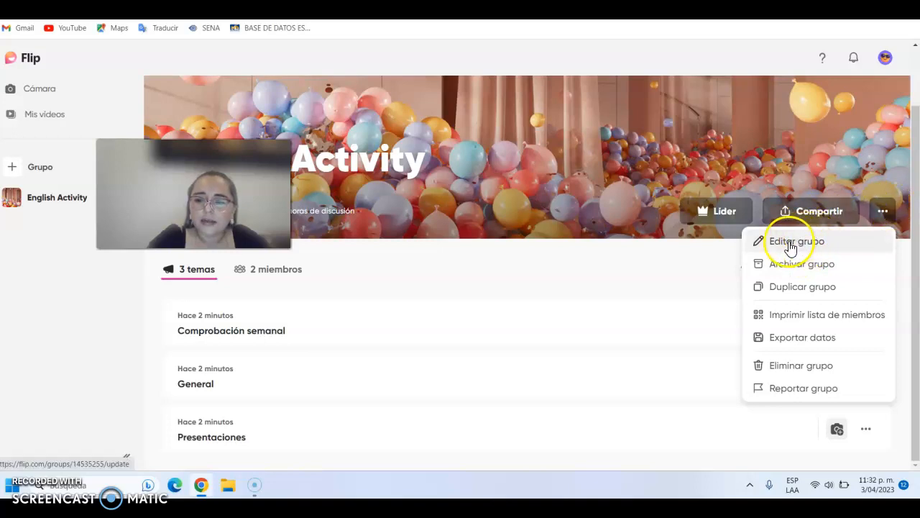
{"action": "left_click", "coordinate": [791, 245]}
{"action": "left_click_drag", "start_coordinate": [916, 169], "coordinate": [917, 250]}
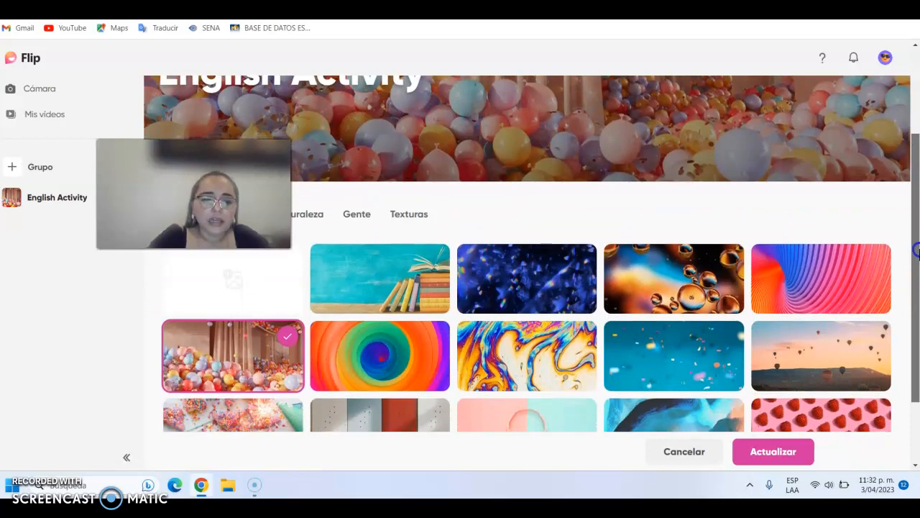
{"action": "left_click", "coordinate": [365, 278]}
{"action": "left_click_drag", "start_coordinate": [916, 223], "coordinate": [916, 285]}
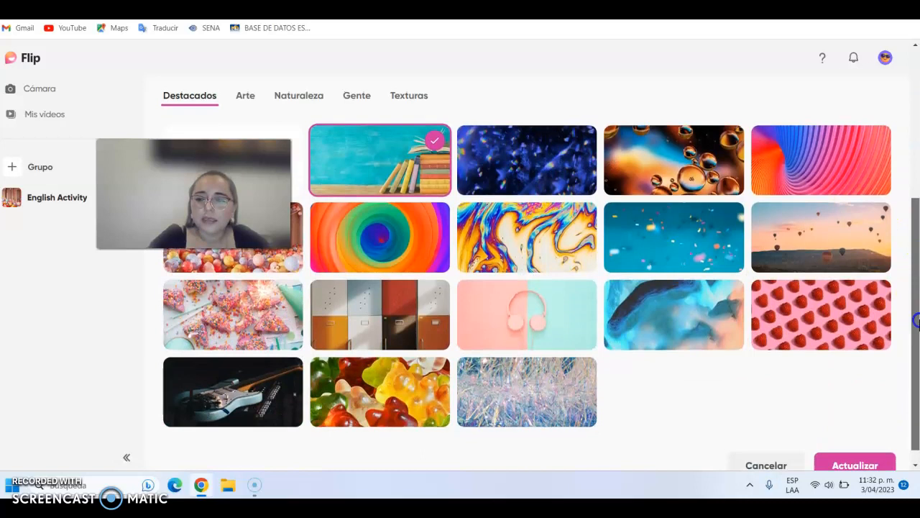
{"action": "scroll", "coordinate": [904, 404], "scroll_direction": "down", "scroll_amount": 1}
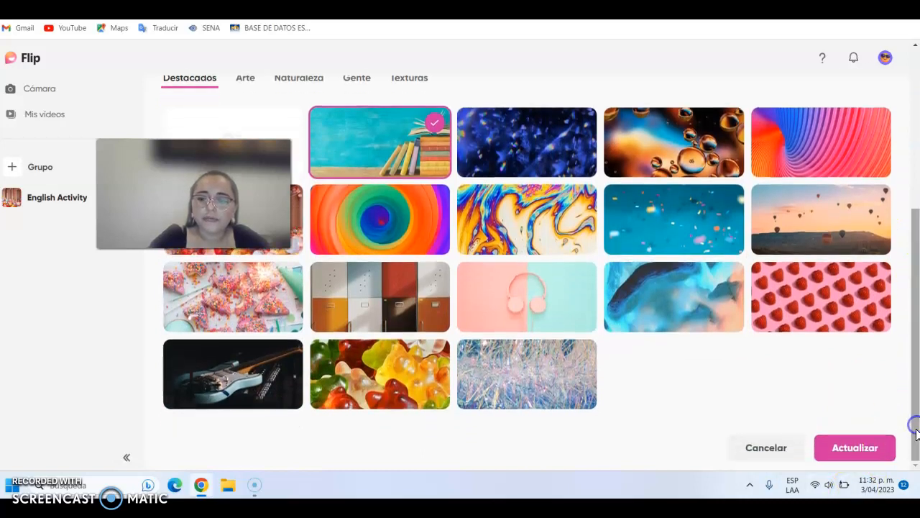
{"action": "left_click", "coordinate": [861, 447]}
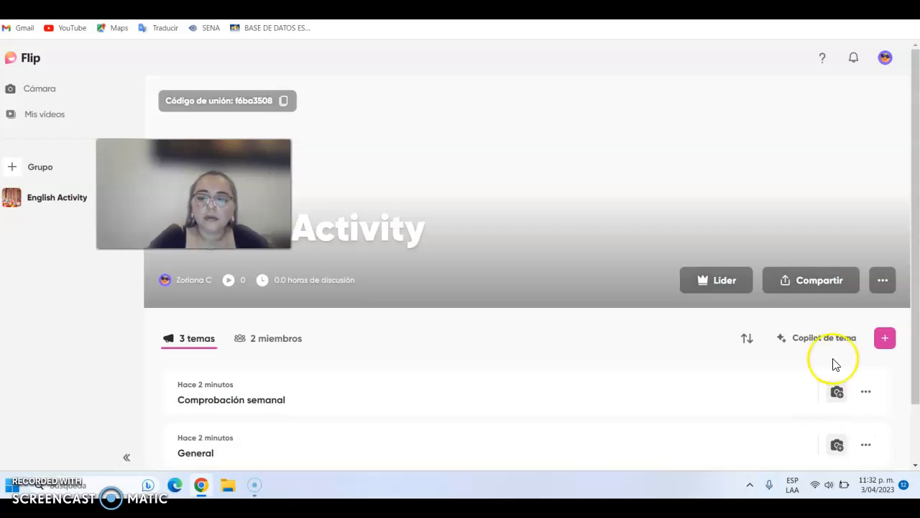
- Start adding a topic to the English Activity group and title it "Hola , Introduce Yourself"
{"action": "left_click_drag", "start_coordinate": [916, 381], "coordinate": [898, 260]}
{"action": "left_click", "coordinate": [889, 348]}
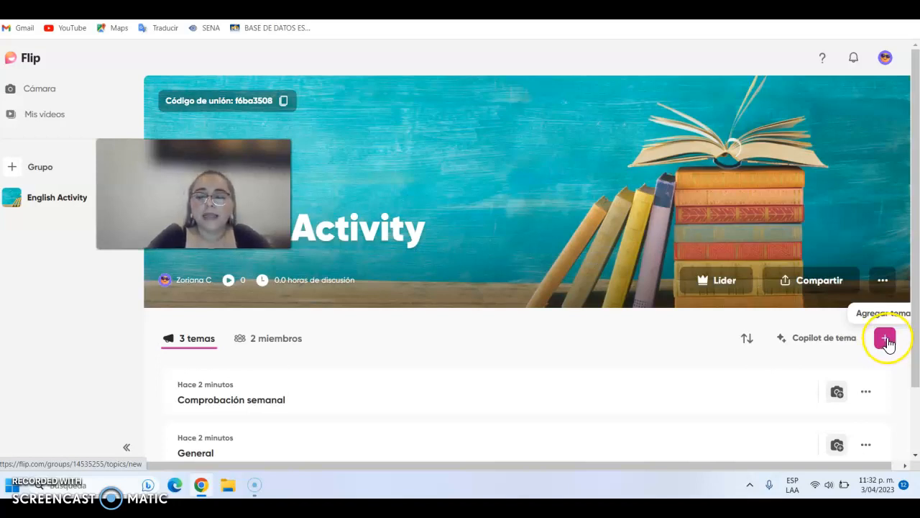
{"action": "left_click", "coordinate": [889, 345]}
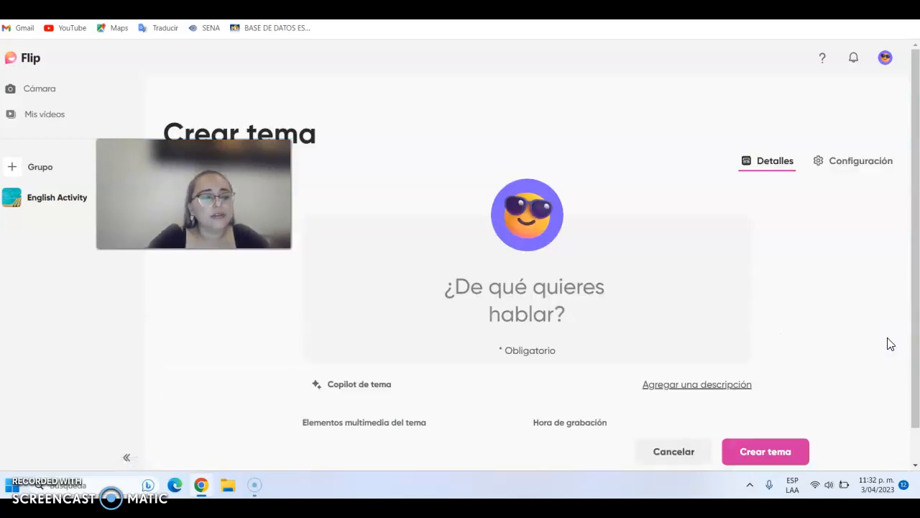
{"action": "left_click", "coordinate": [543, 310]}
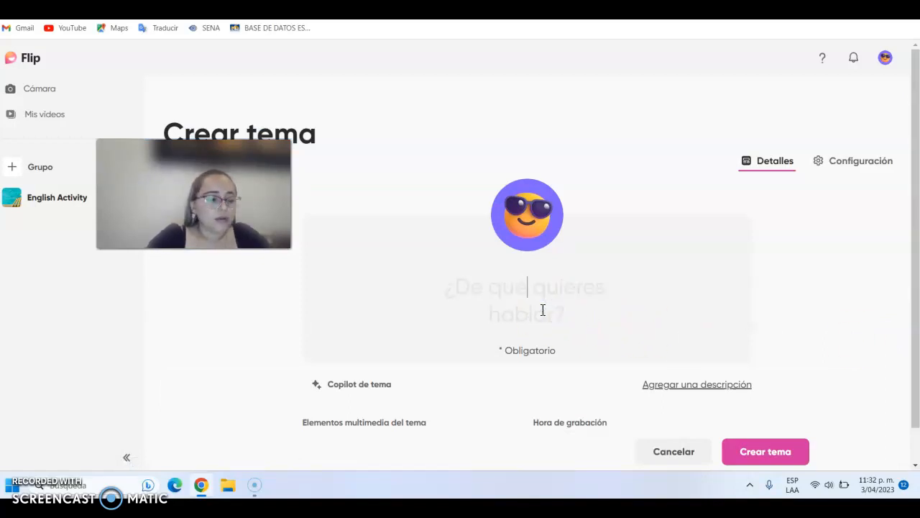
{"action": "type", "text": "Hola "}
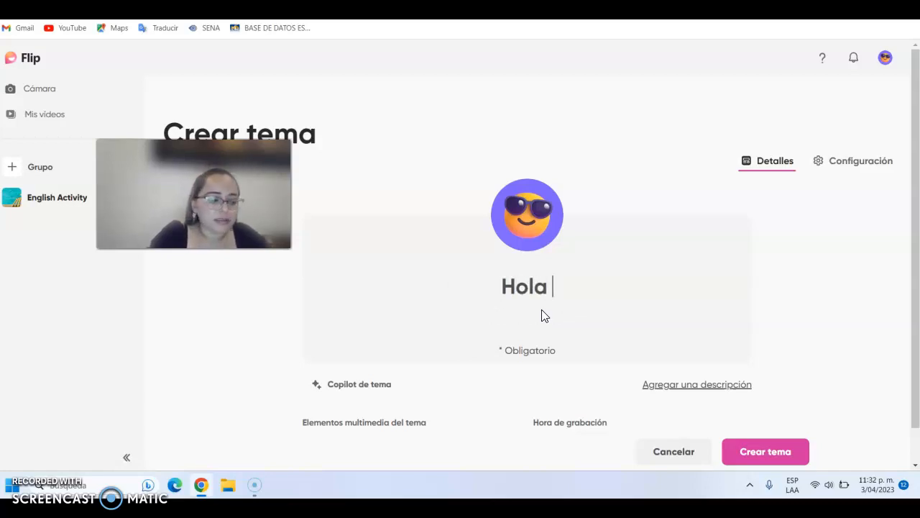
{"action": "type", "text": ", Introduce"}
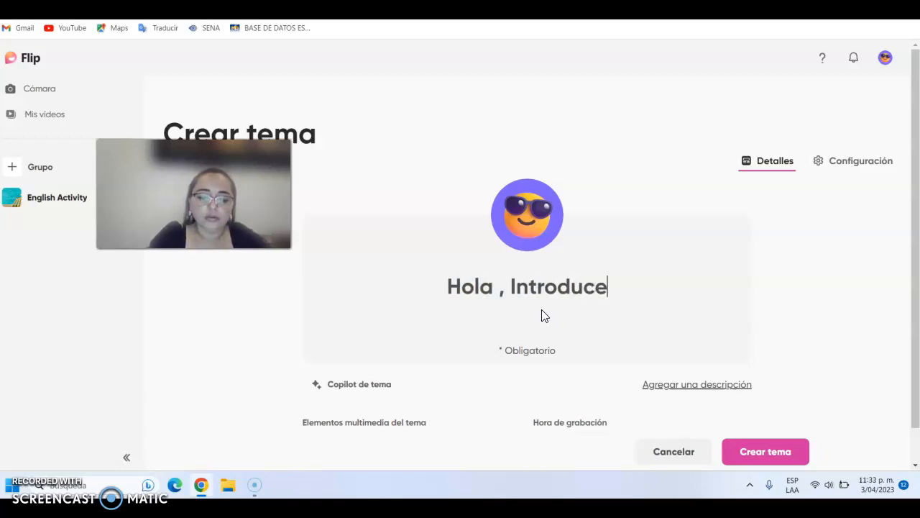
{"action": "type", "text": " Yourself"}
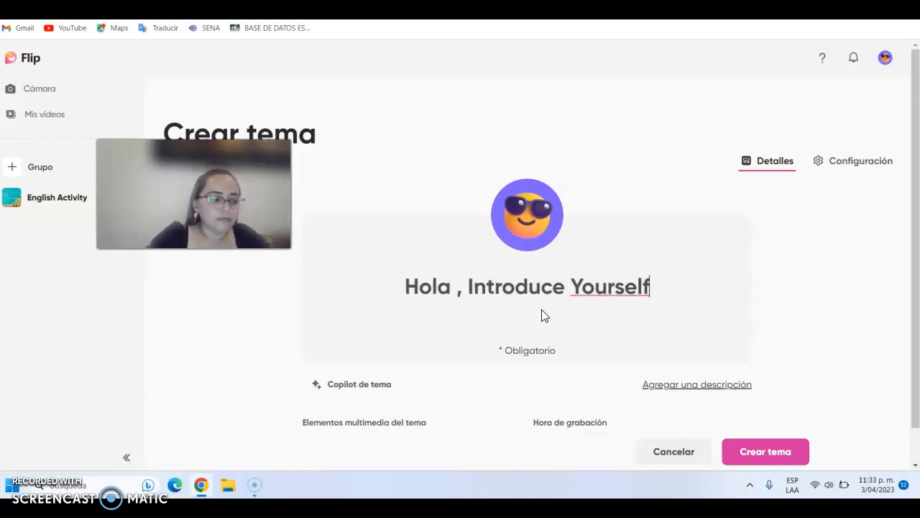
- Add the topic description "Tell me please about your life, for knowing you better."
{"action": "left_click", "coordinate": [717, 387]}
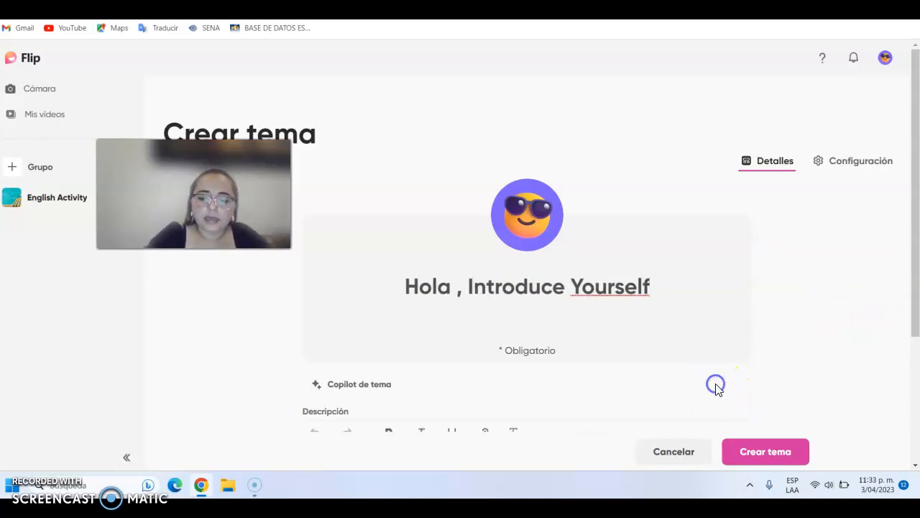
{"action": "scroll", "coordinate": [914, 338], "scroll_direction": "down", "scroll_amount": 1}
{"action": "left_click_drag", "start_coordinate": [915, 338], "coordinate": [914, 386]}
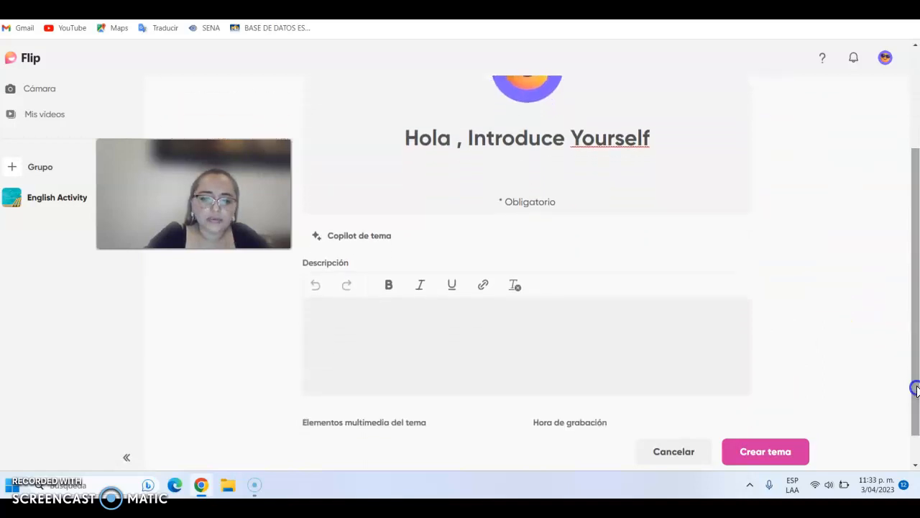
{"action": "left_click", "coordinate": [448, 328]}
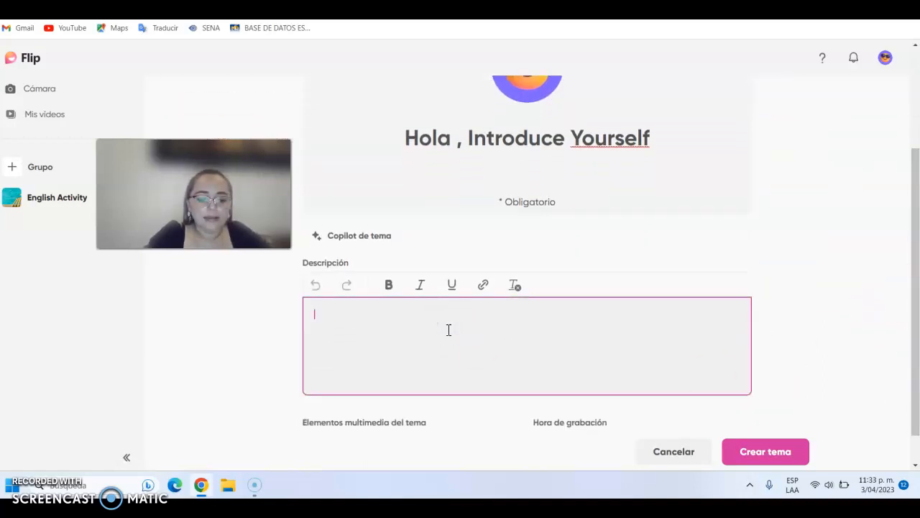
{"action": "type", "text": "Tell me"}
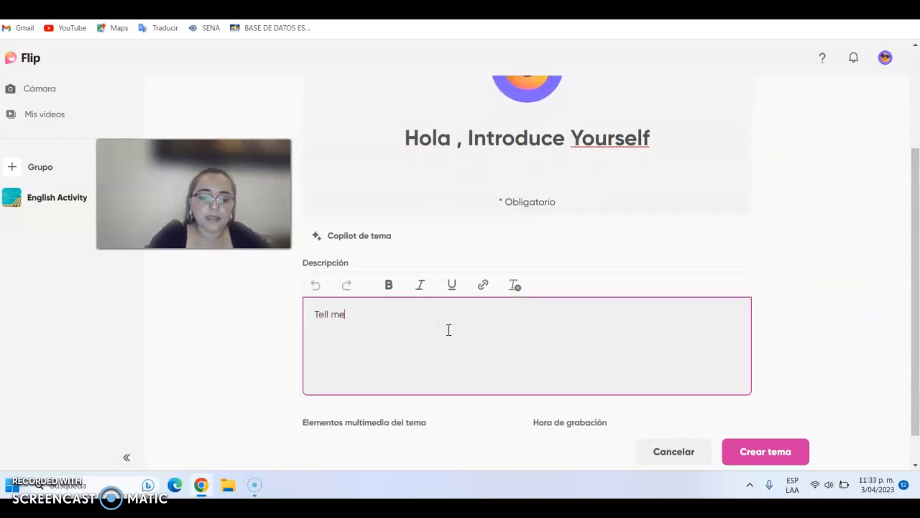
{"action": "type", "text": " please a"}
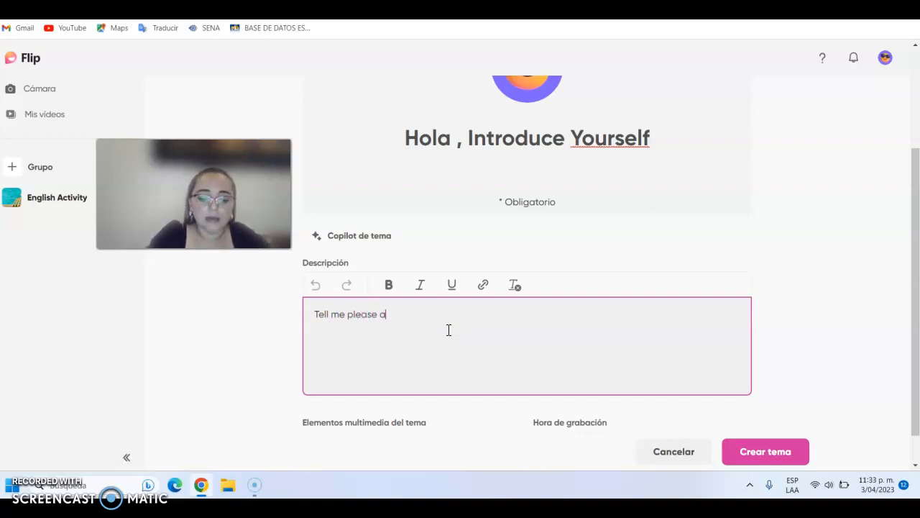
{"action": "type", "text": "bout your life, for knowing you"}
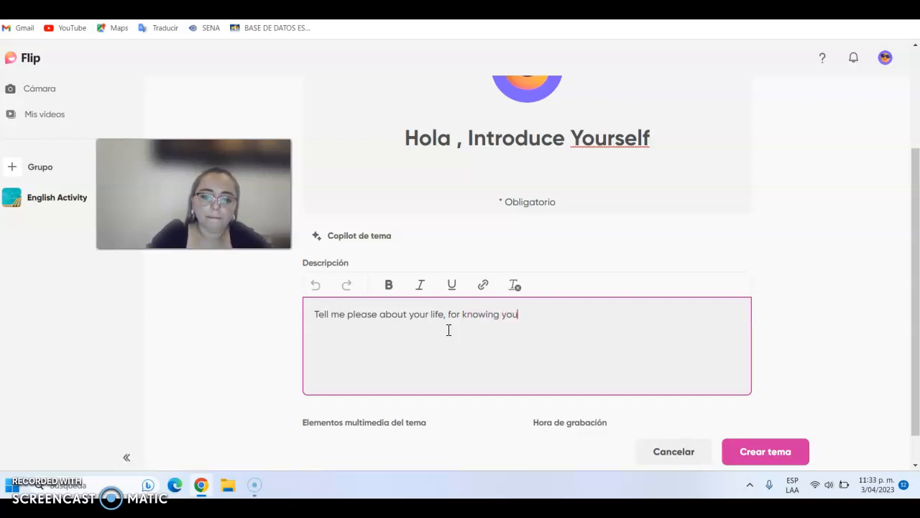
{"action": "type", "text": "better."}
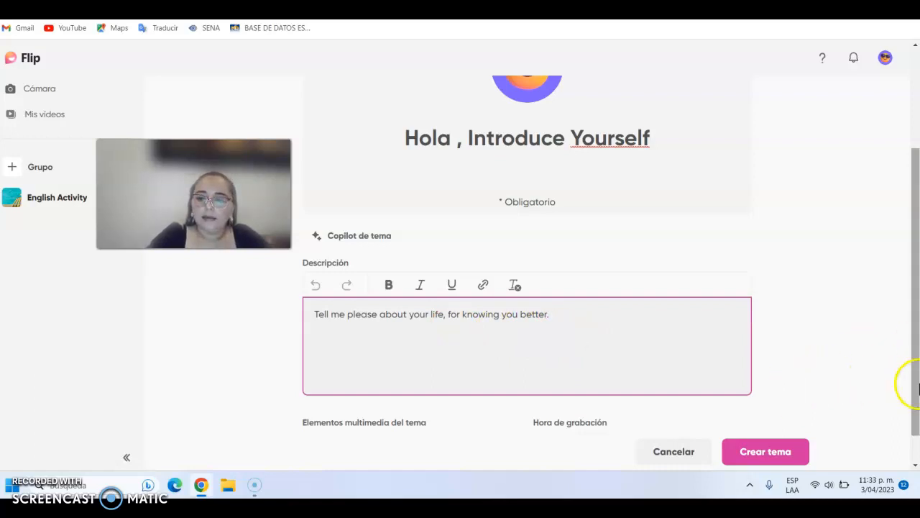
- Choose a recording time of "10 minutos" for the topic and create it
{"action": "scroll", "coordinate": [919, 388], "scroll_direction": "down", "scroll_amount": 1}
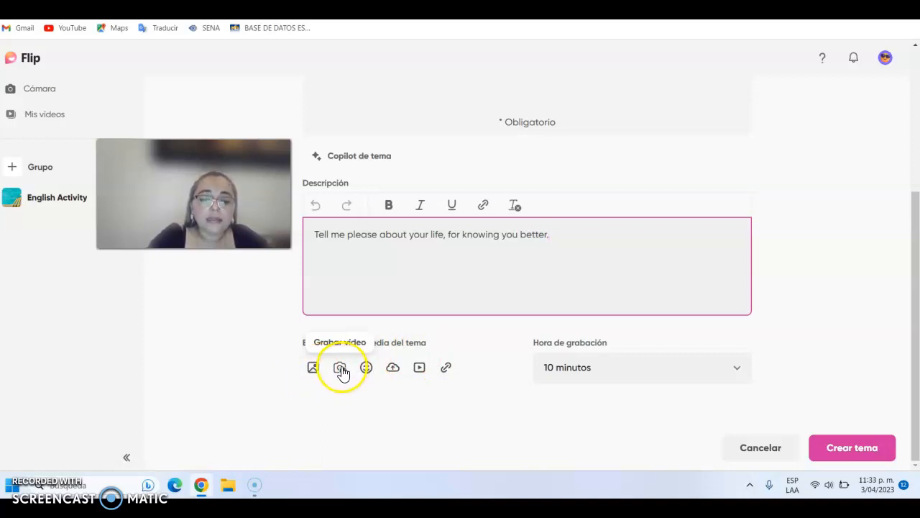
{"action": "left_click", "coordinate": [366, 369]}
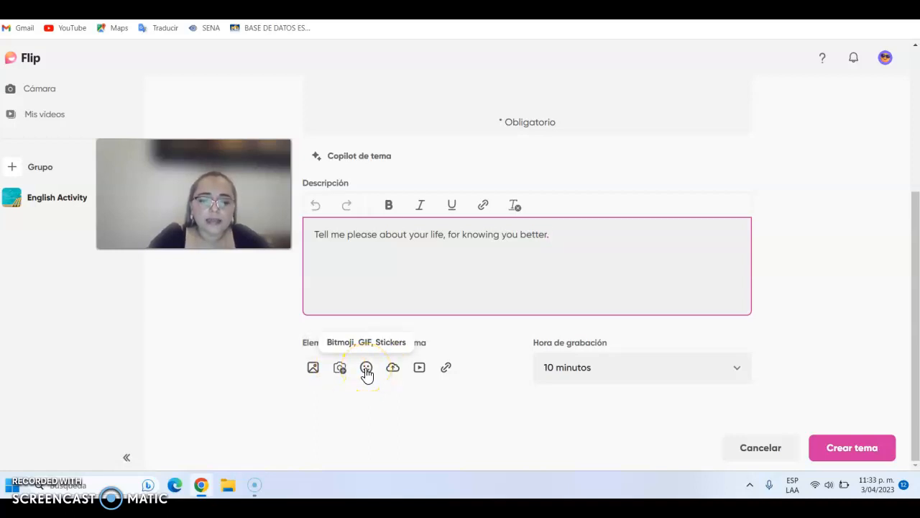
{"action": "left_click", "coordinate": [392, 369]}
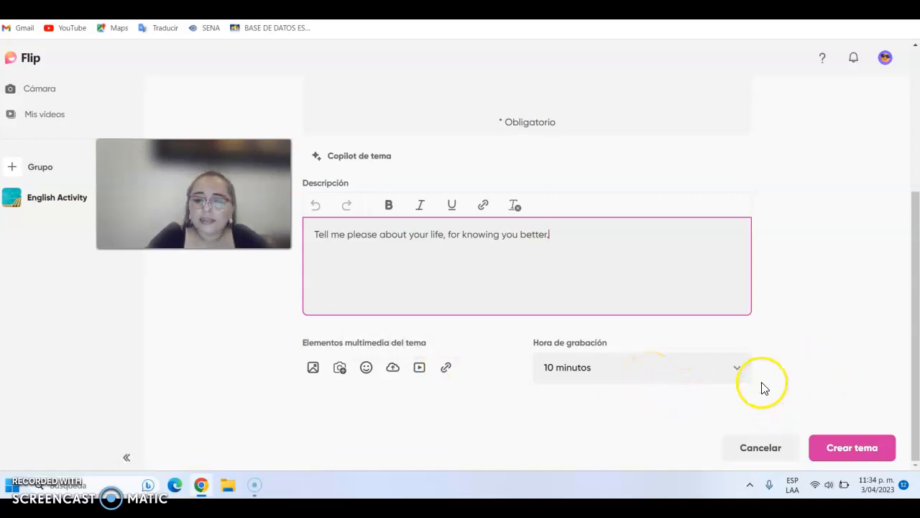
{"action": "left_click", "coordinate": [740, 367]}
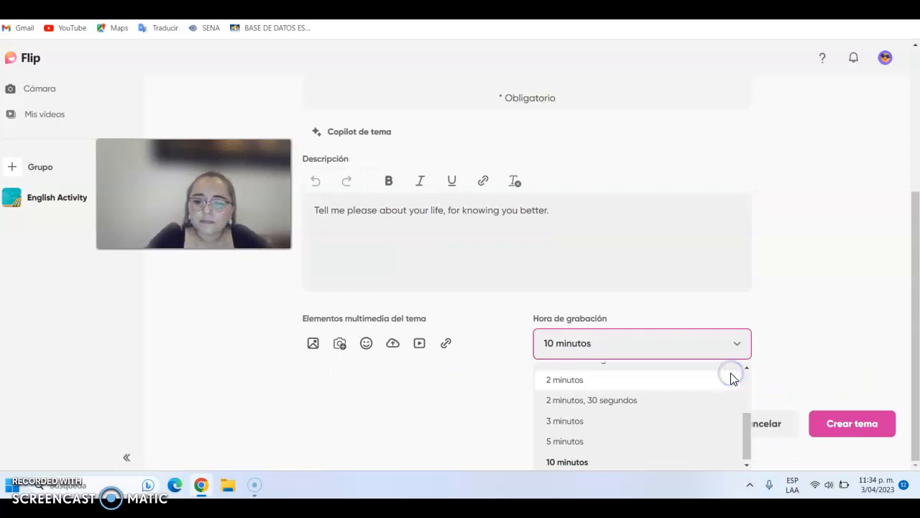
{"action": "left_click", "coordinate": [617, 460]}
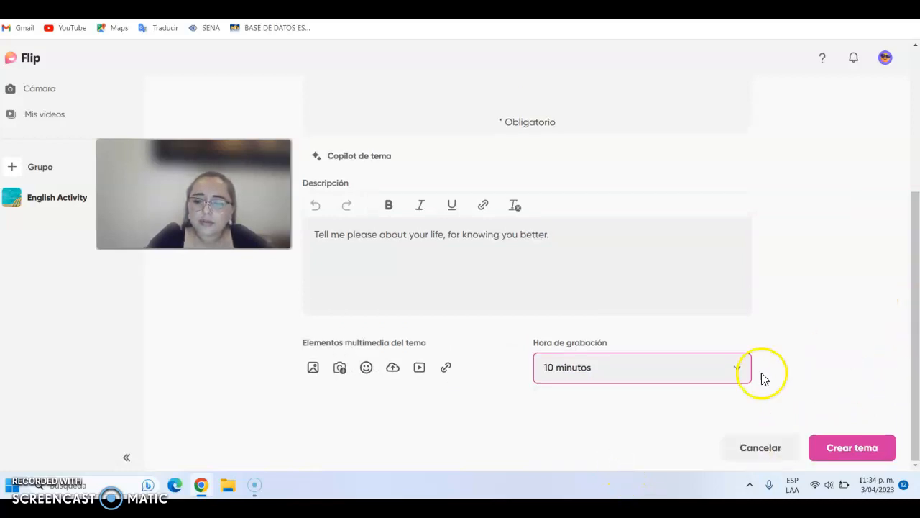
{"action": "left_click", "coordinate": [739, 367]}
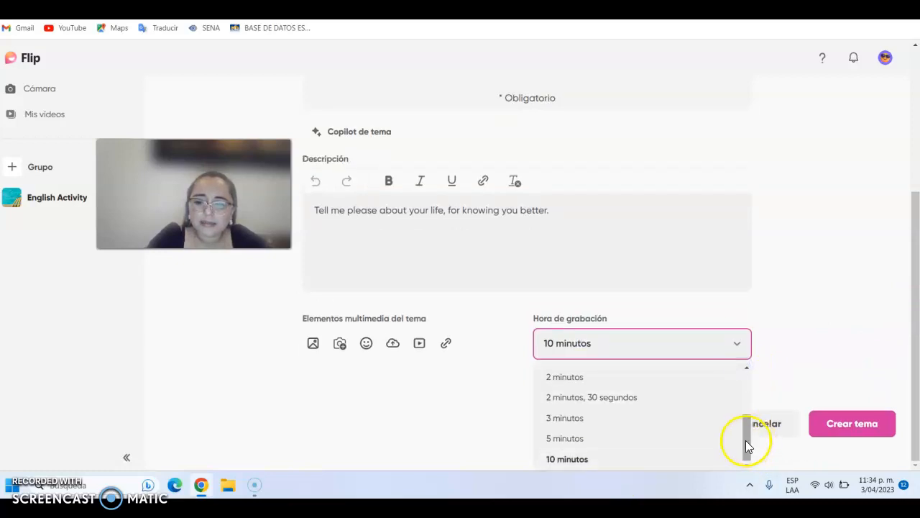
{"action": "left_click", "coordinate": [624, 465]}
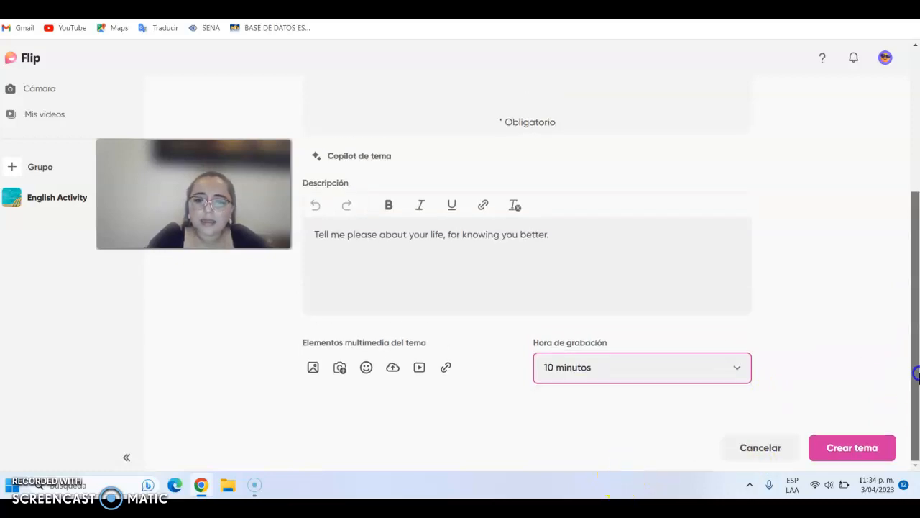
{"action": "left_click", "coordinate": [877, 456]}
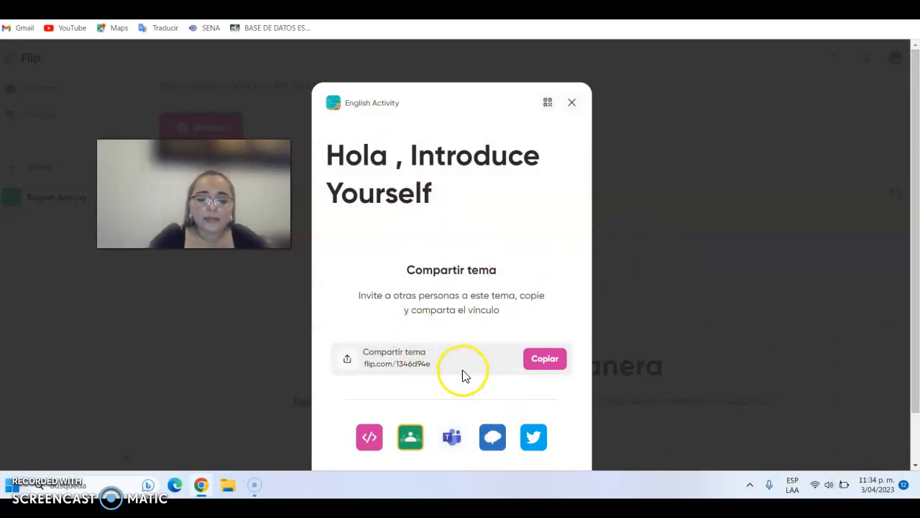
- Copy the new topic's share link and open it in a new browser tab
{"action": "left_click_drag", "start_coordinate": [439, 367], "coordinate": [384, 360]}
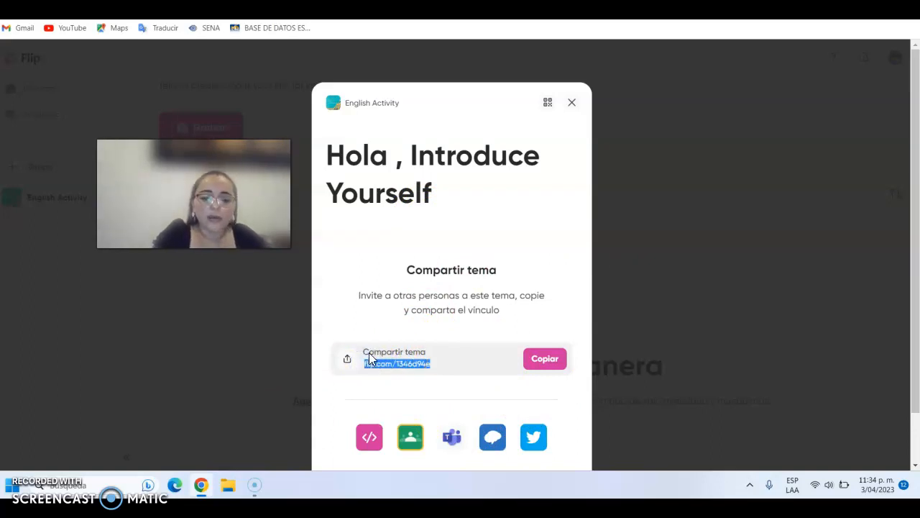
{"action": "left_click", "coordinate": [550, 362]}
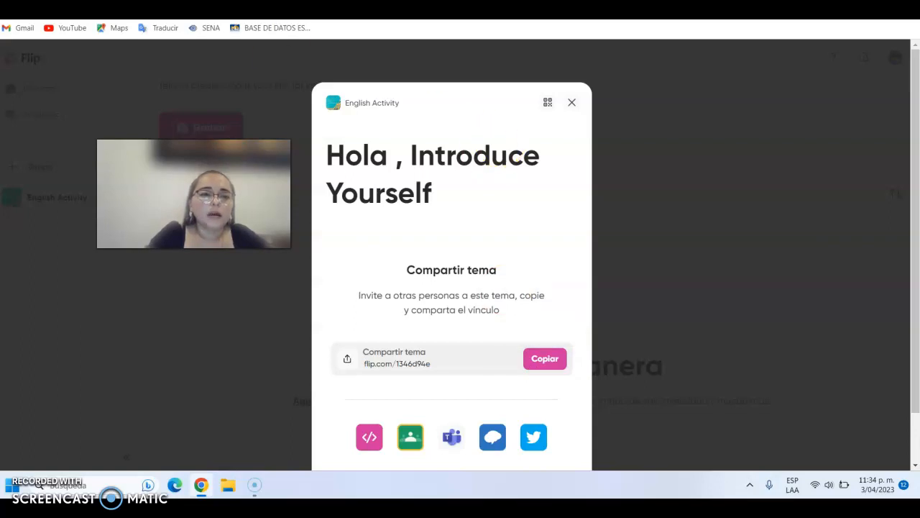
{"action": "key", "text": "ctrl+t"}
{"action": "left_click", "coordinate": [456, 8]}
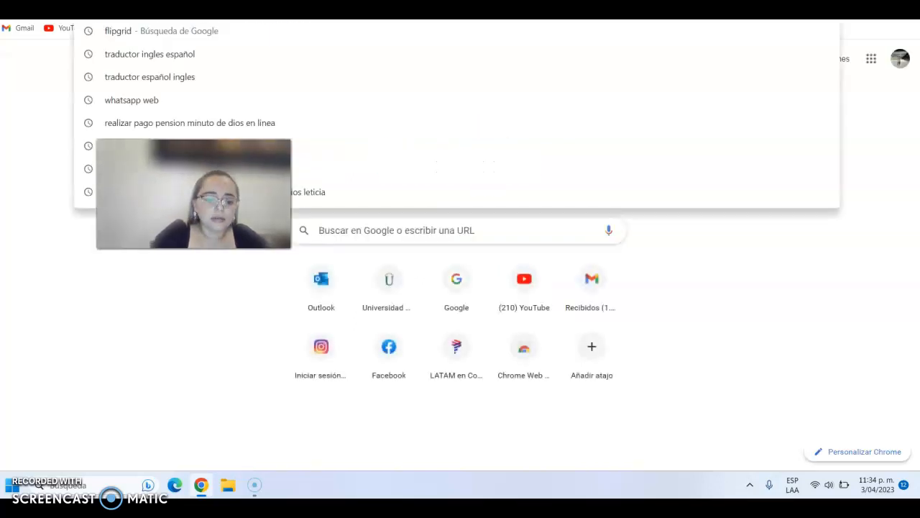
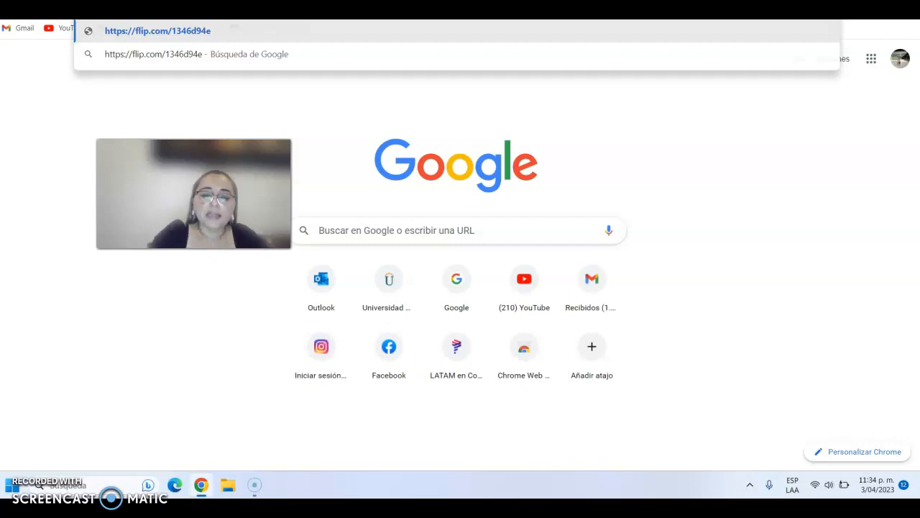
{"action": "key", "text": "Return"}
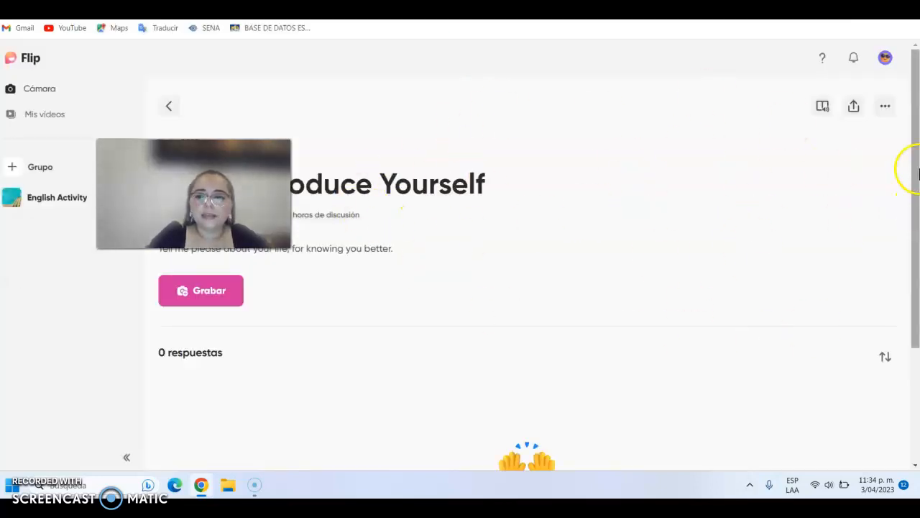
- Look over the opened topic page and bring up the topic's sharing options again
{"action": "left_click_drag", "start_coordinate": [913, 144], "coordinate": [917, 166]}
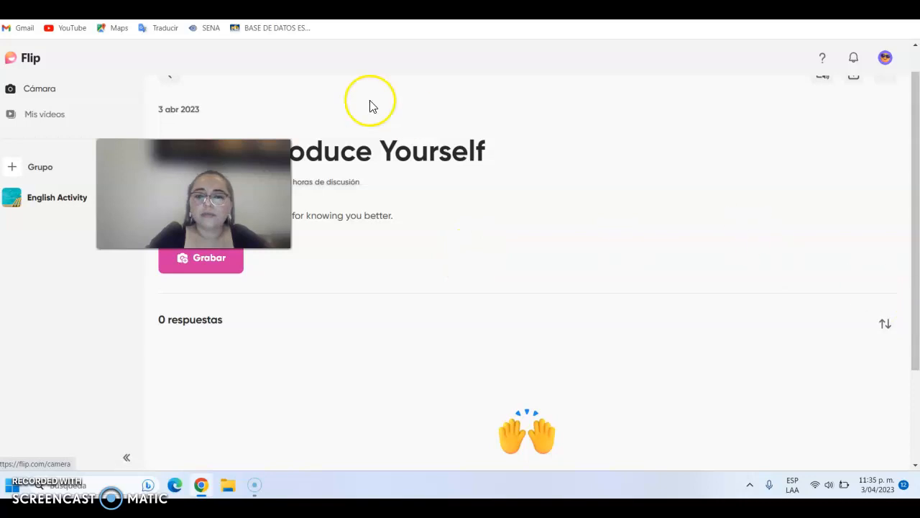
{"action": "left_click", "coordinate": [854, 76]}
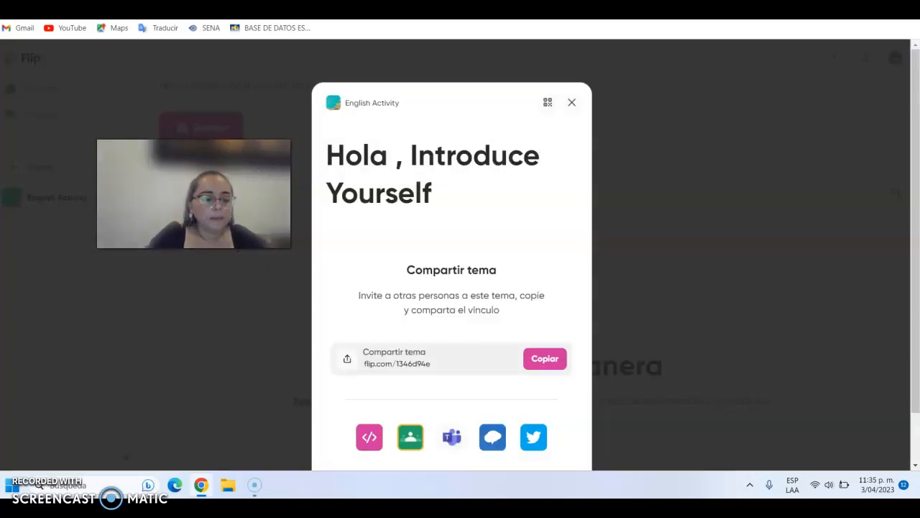